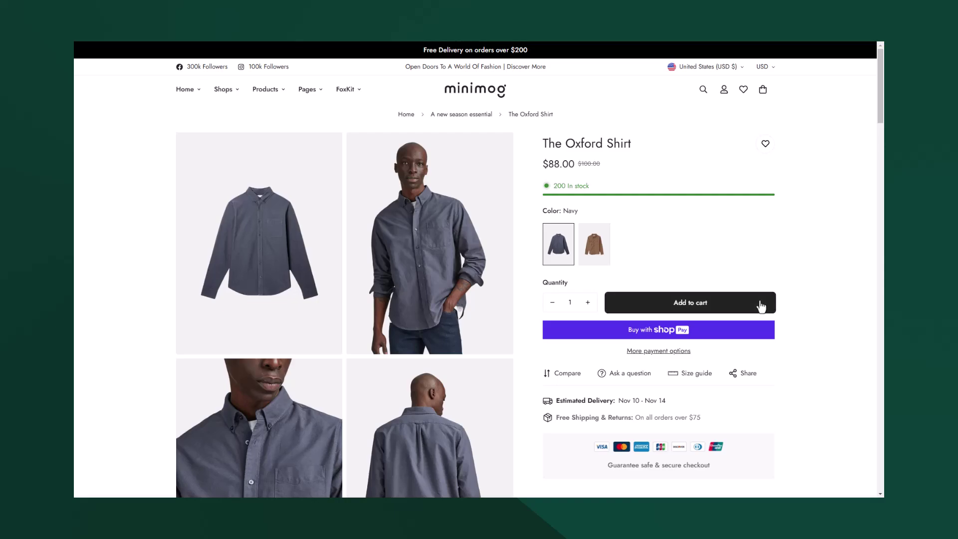
- Add The Oxford Shirt to the cart, then add the recommended Round Neck Sweater from the cart drawer
click(759, 302)
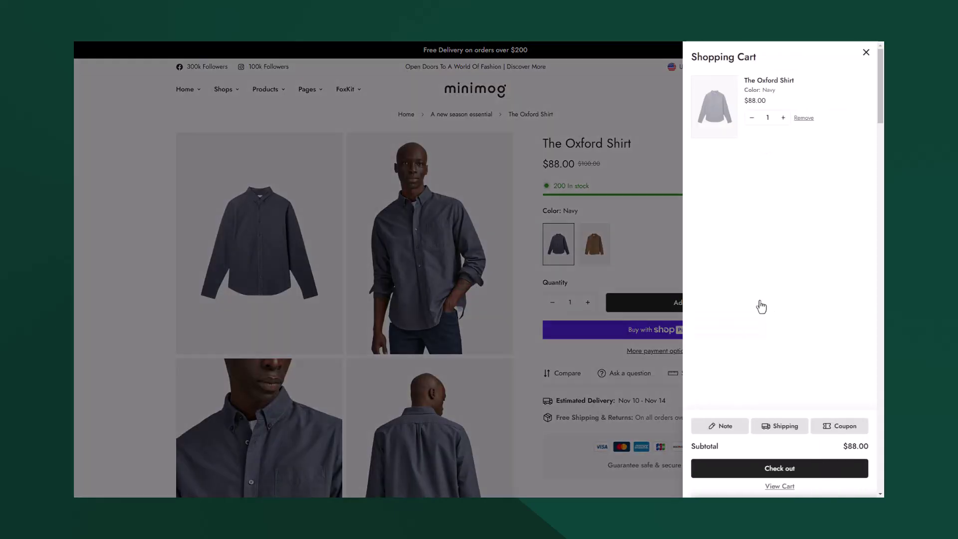
click(721, 297)
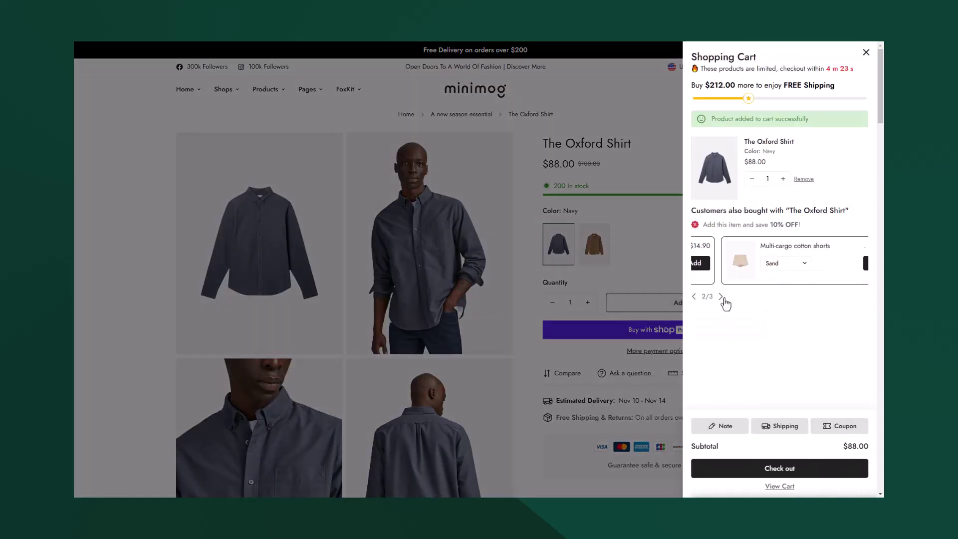
click(721, 272)
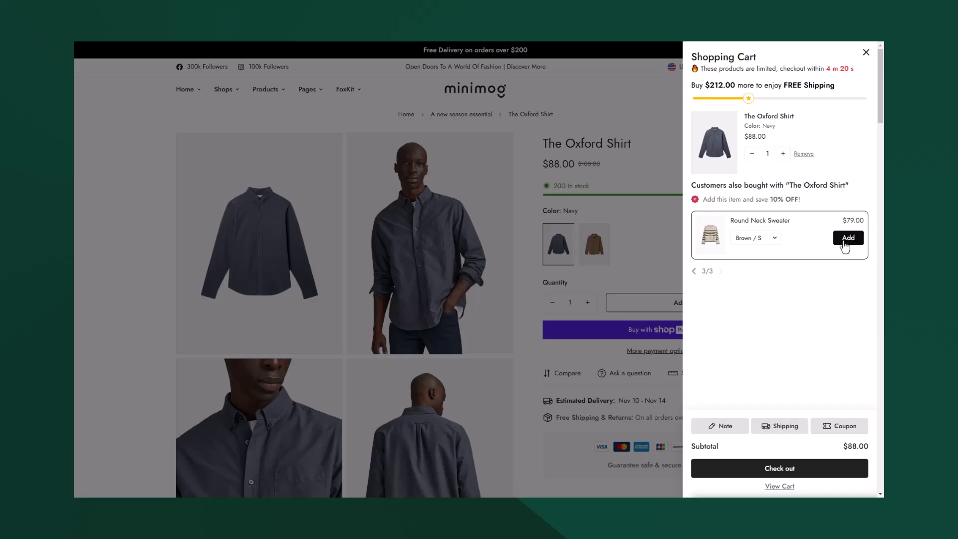
click(847, 239)
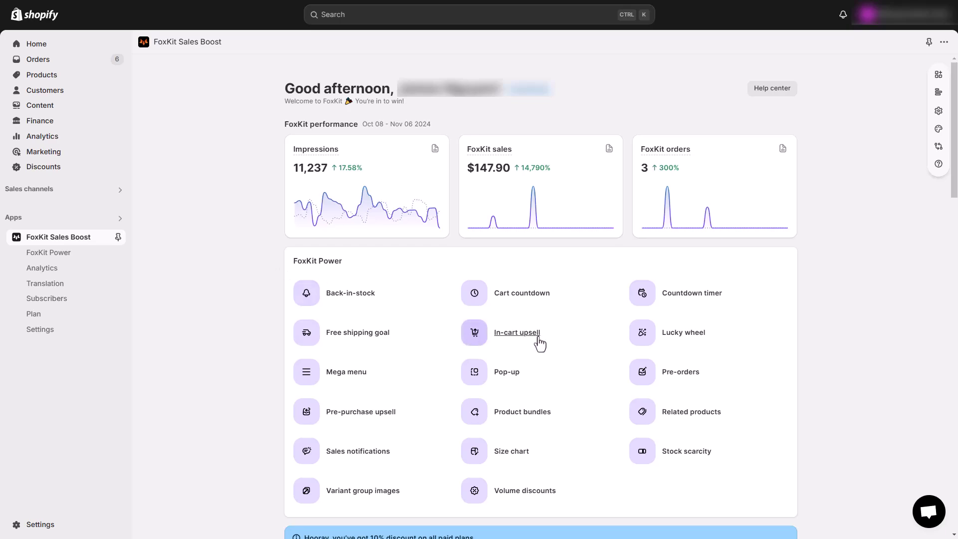
- Create a new in-cart upsell offer named 'Shirt'
click(528, 343)
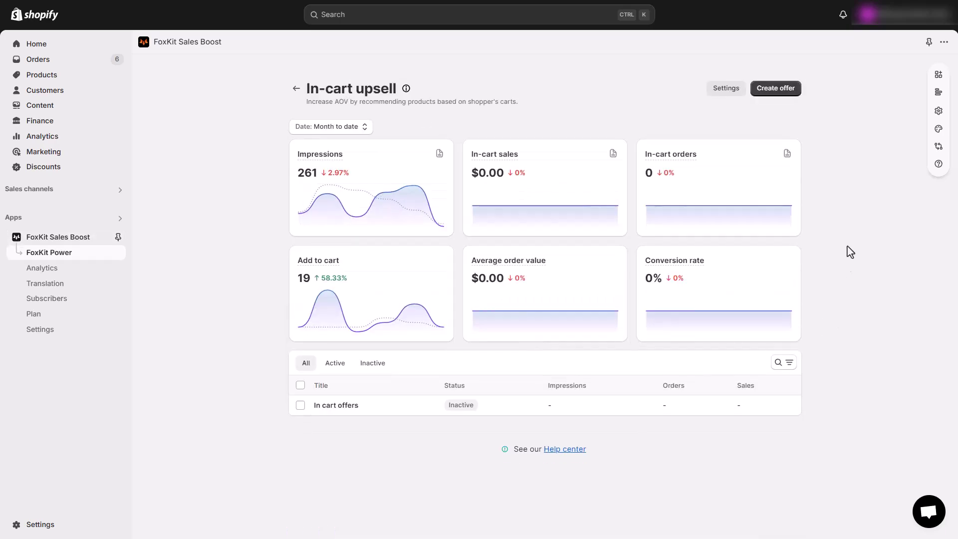
click(786, 98)
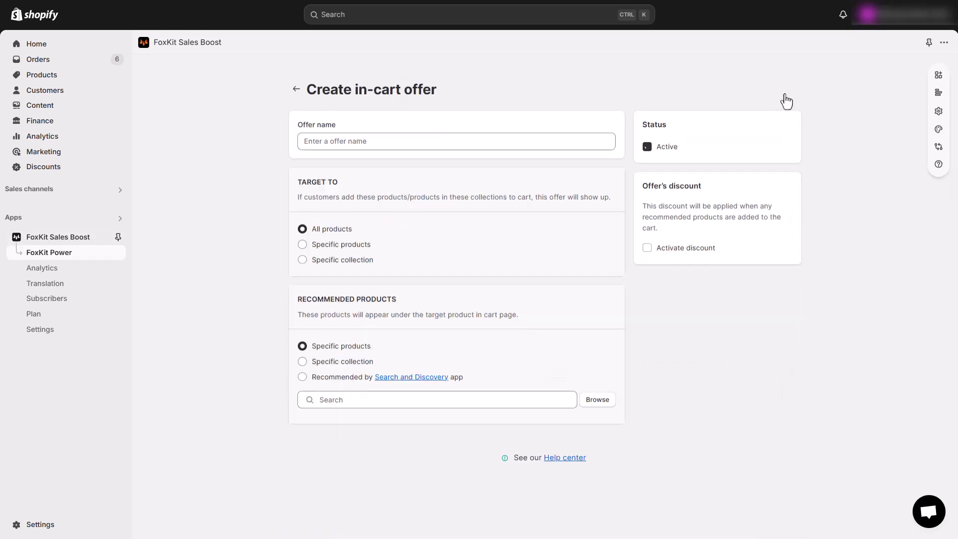
click(386, 141)
text(Shirt)
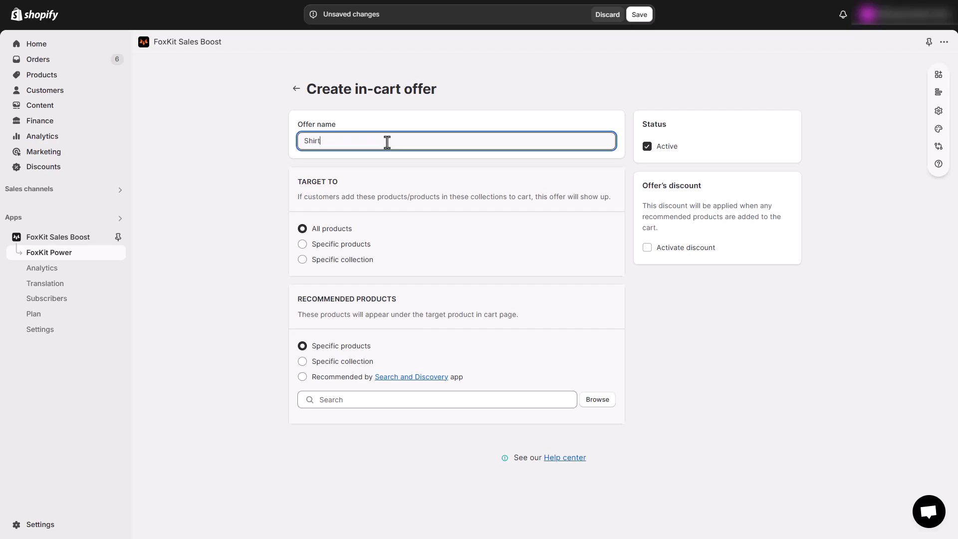
- Set the offer's target to the specific product The Oxford Shirt
click(353, 247)
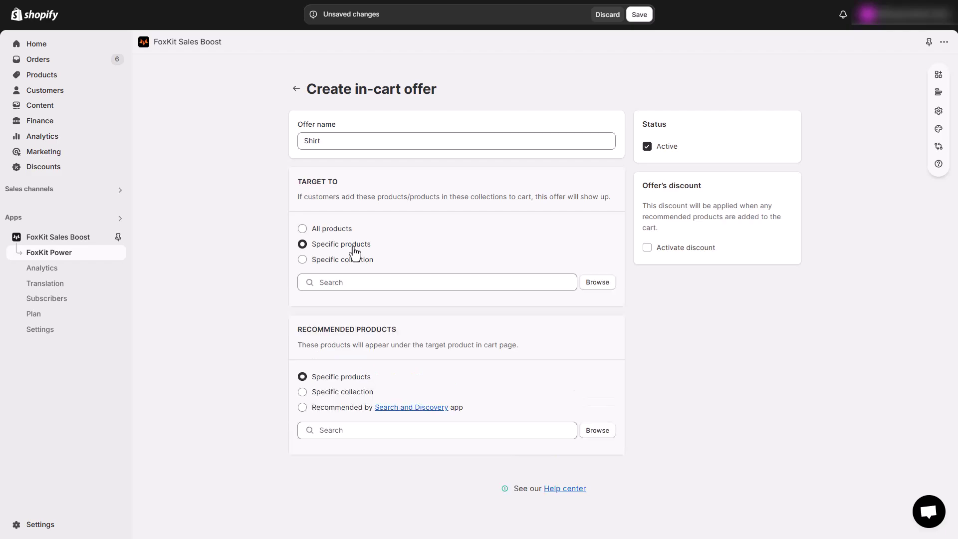
click(590, 286)
text(The oxford)
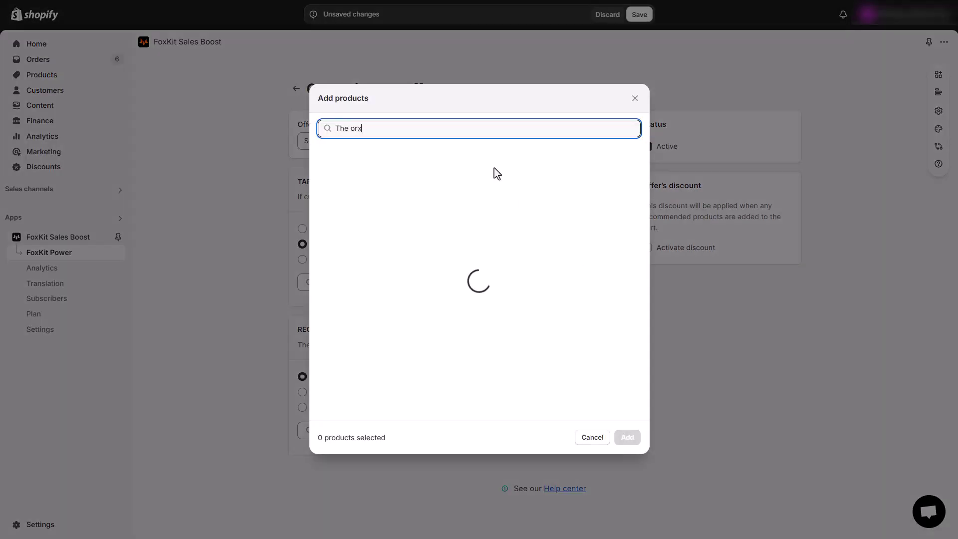
text( shirt)
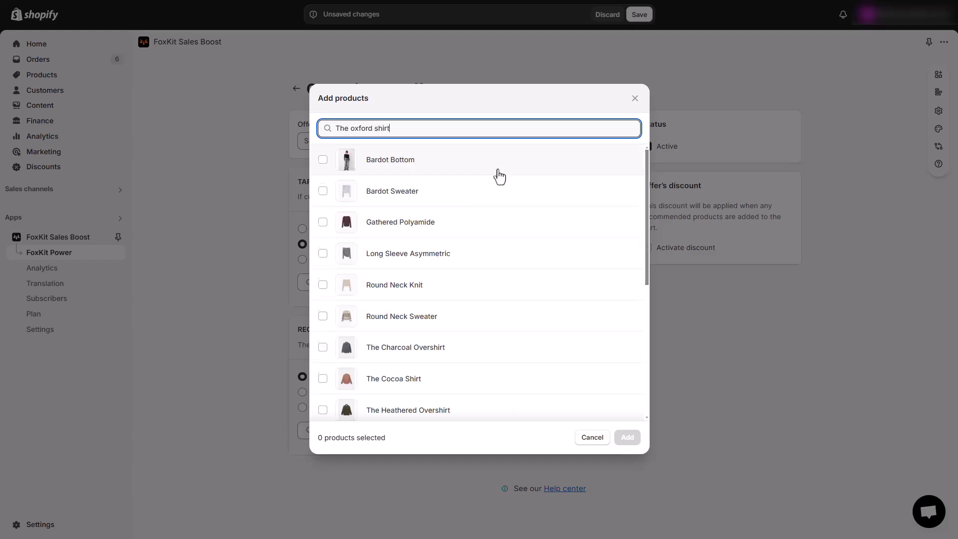
scroll(499, 177, down, 3)
click(323, 354)
click(628, 438)
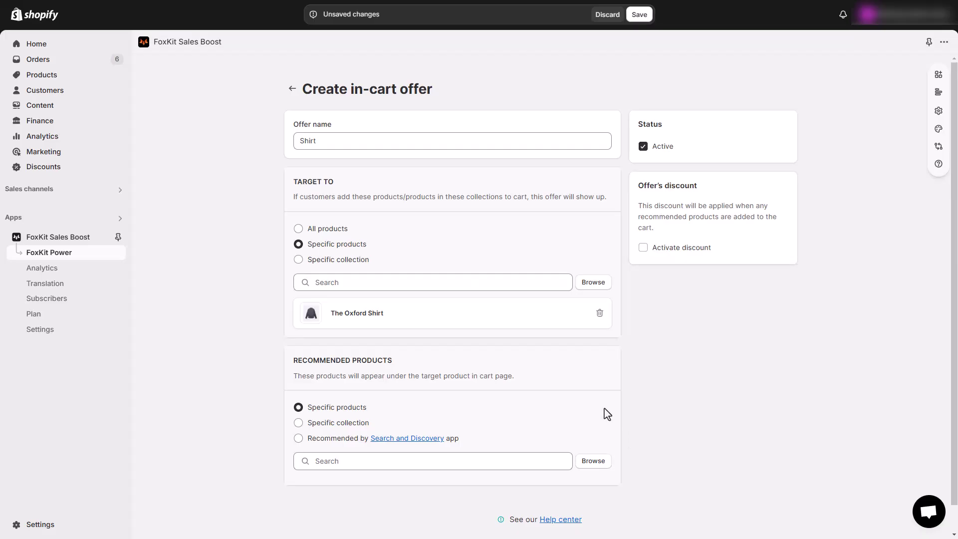
- Try the Search and Discovery app as the source of recommended products
scroll(603, 409, down, 1)
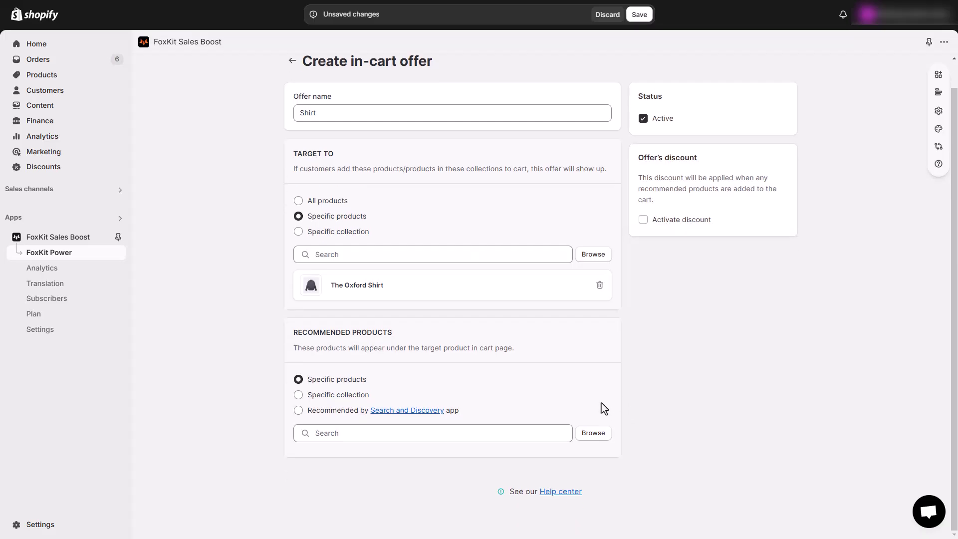
click(346, 412)
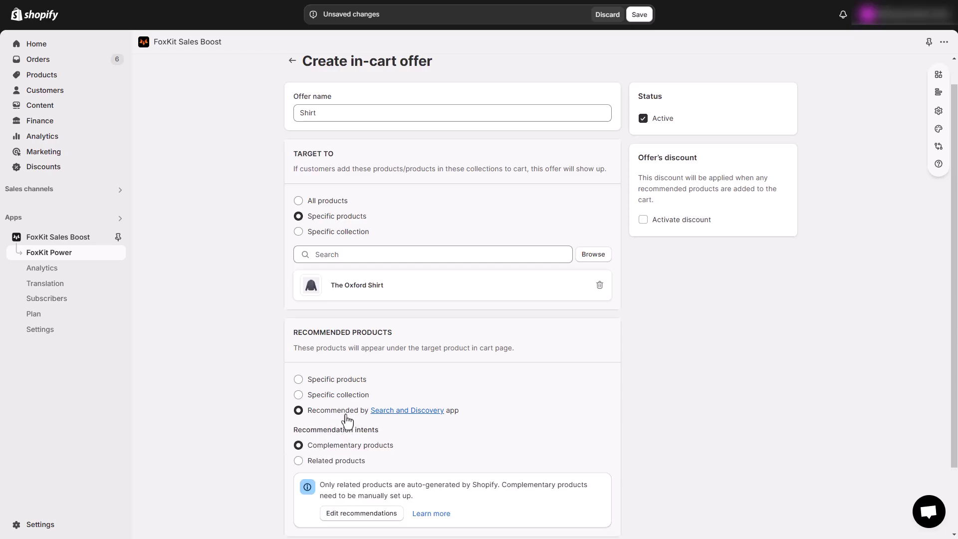
scroll(347, 421, down, 2)
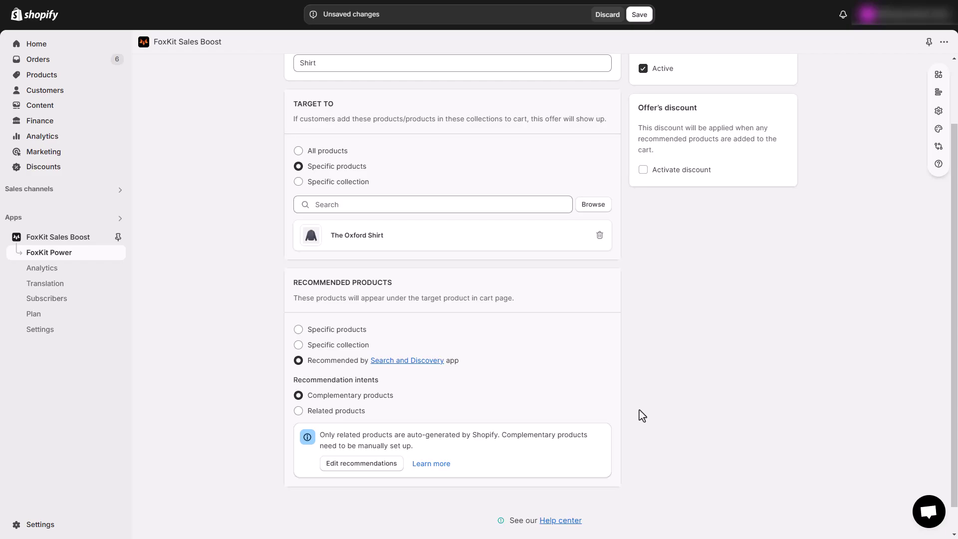
- Recommend specific products instead: Bardot Sweater, Cateye sunglasses and Cotton cargo Bermuda shorts
click(349, 332)
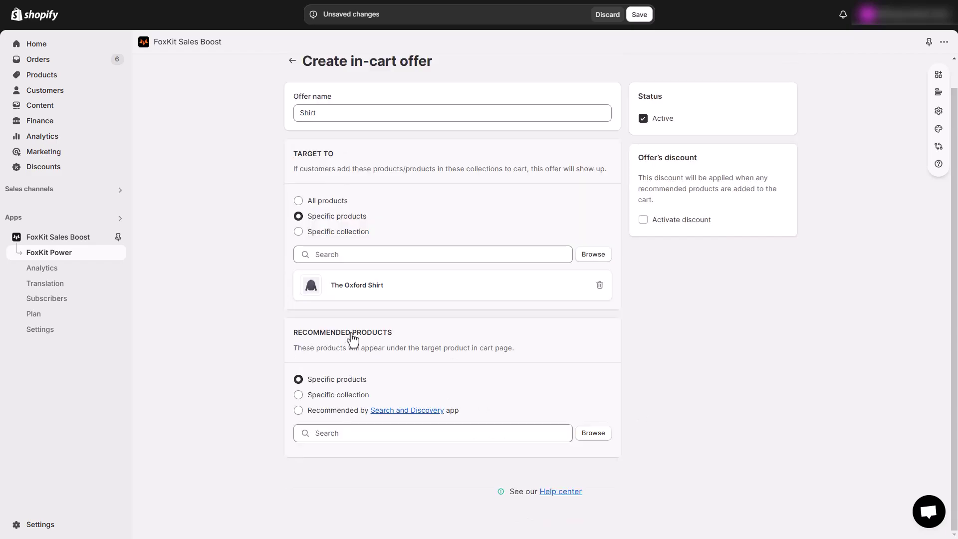
click(591, 433)
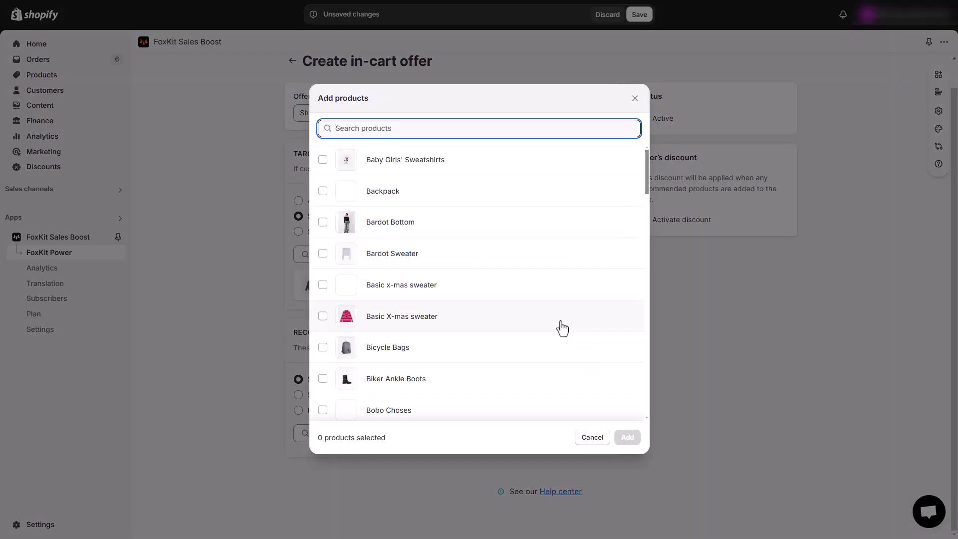
click(489, 258)
scroll(488, 259, down, 4)
click(483, 307)
scroll(485, 311, down, 4)
scroll(487, 316, down, 6)
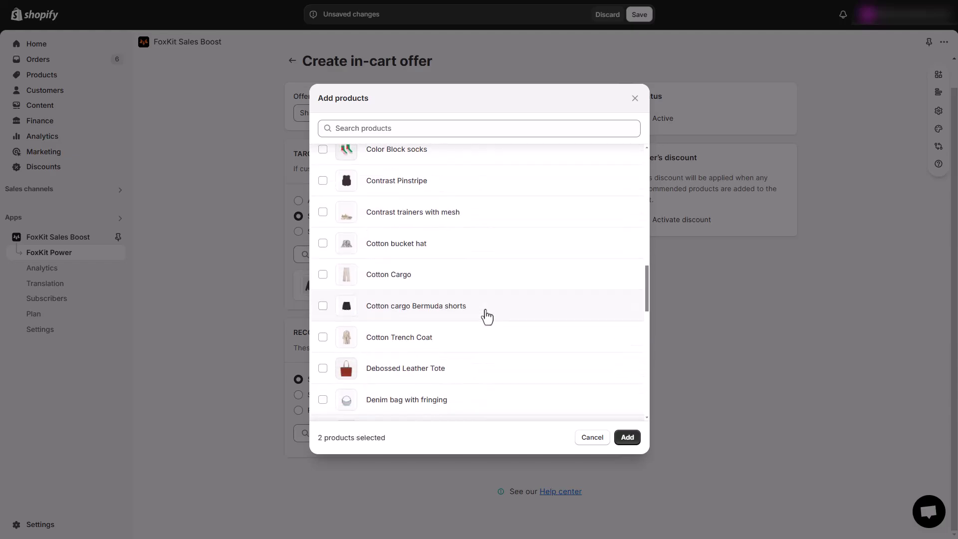
click(627, 437)
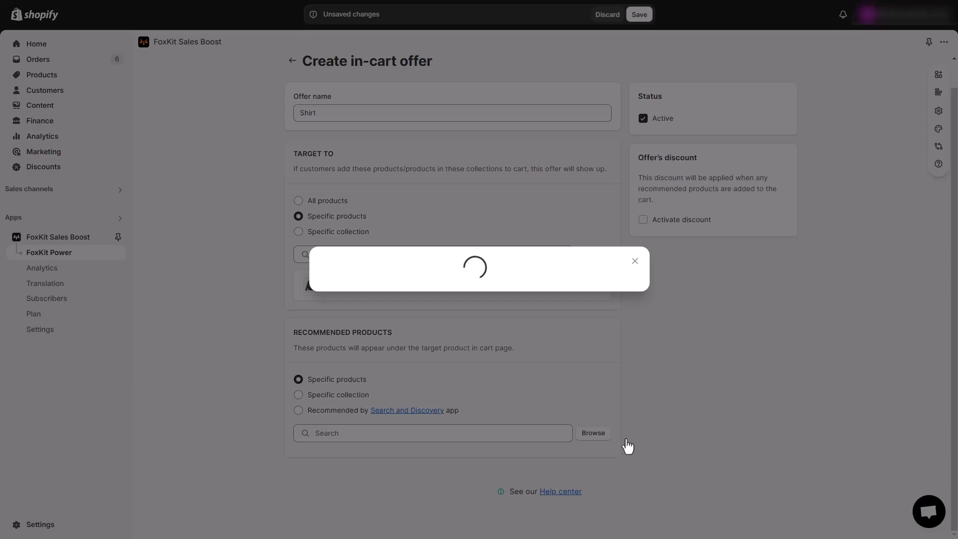
scroll(667, 417, down, 2)
scroll(667, 417, up, 3)
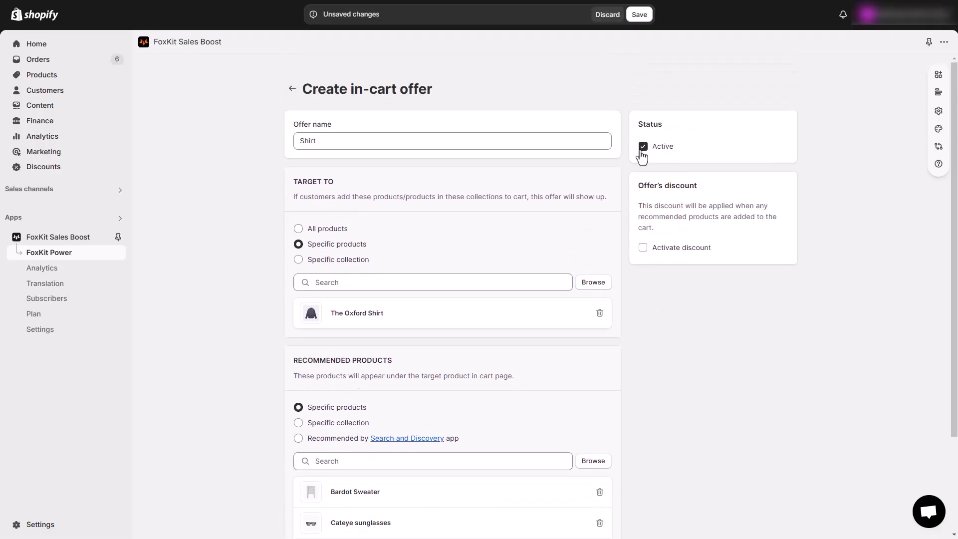
- Make the Shirt offer inactive with a 10% percentage discount, save it, and return to the list
click(643, 147)
scroll(697, 195, down, 1)
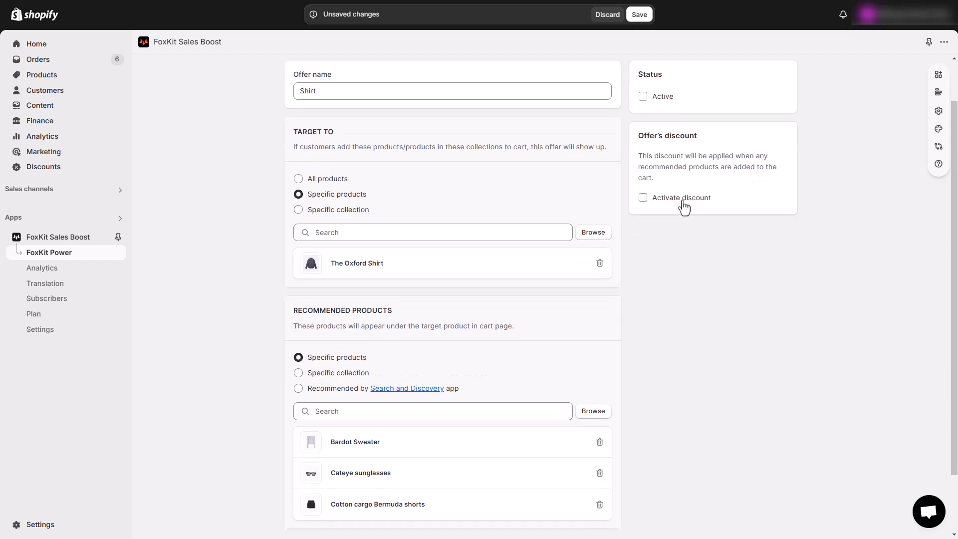
click(684, 206)
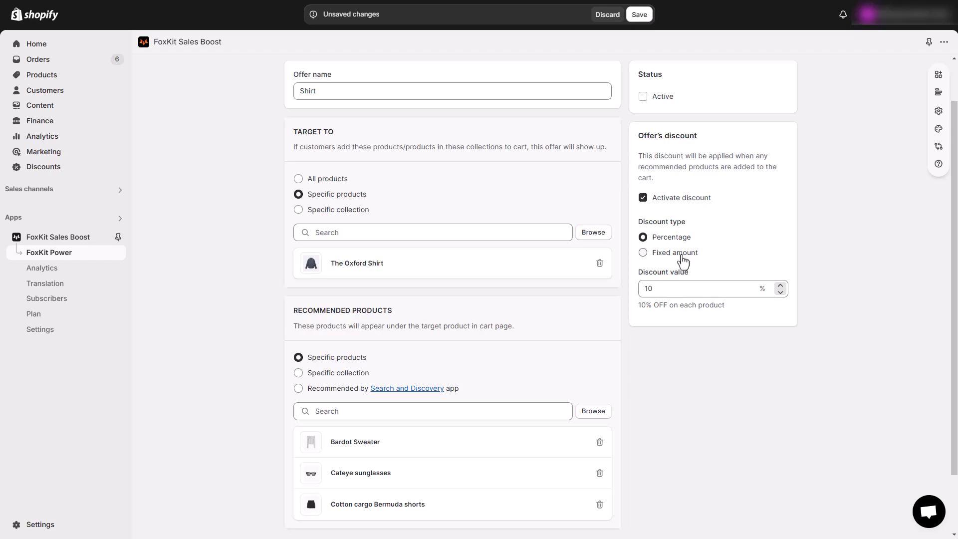
click(648, 291)
click(633, 20)
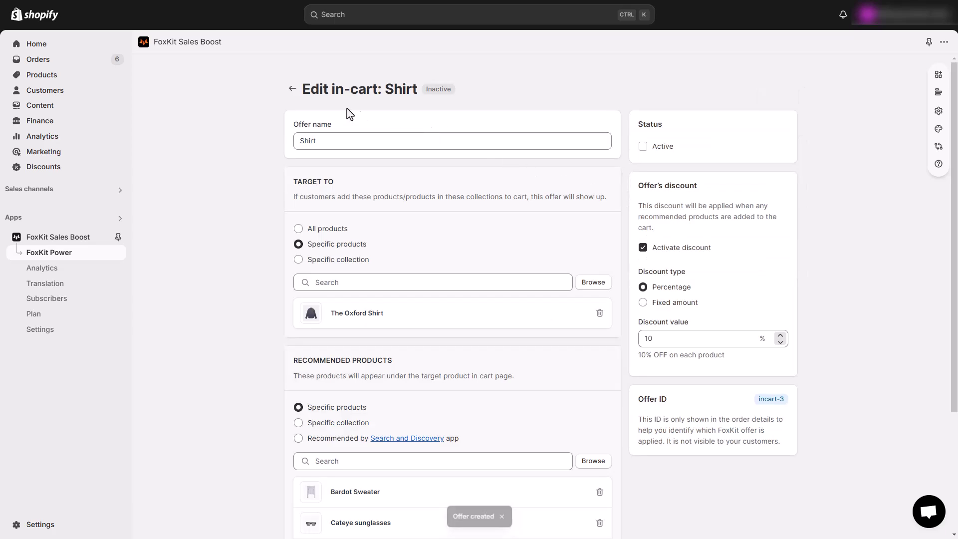
click(293, 90)
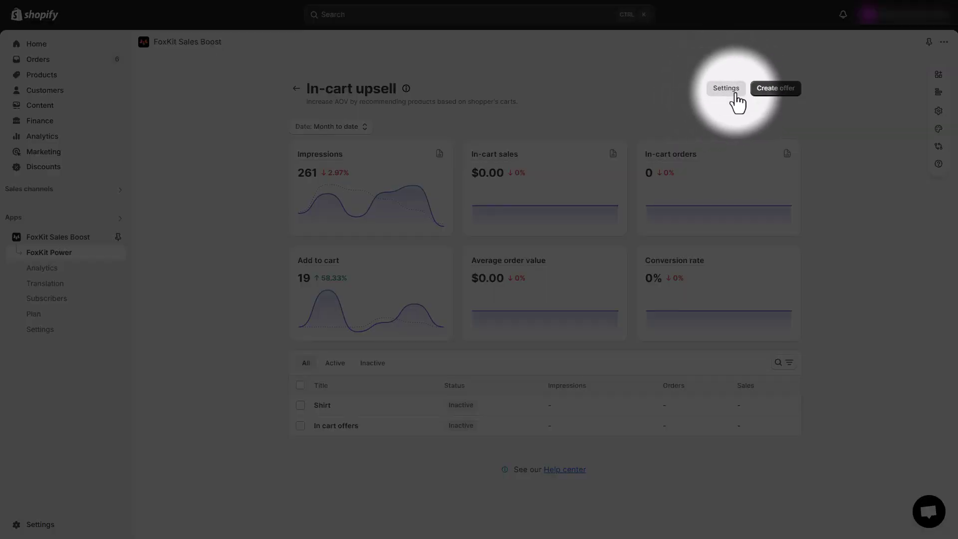
click(733, 95)
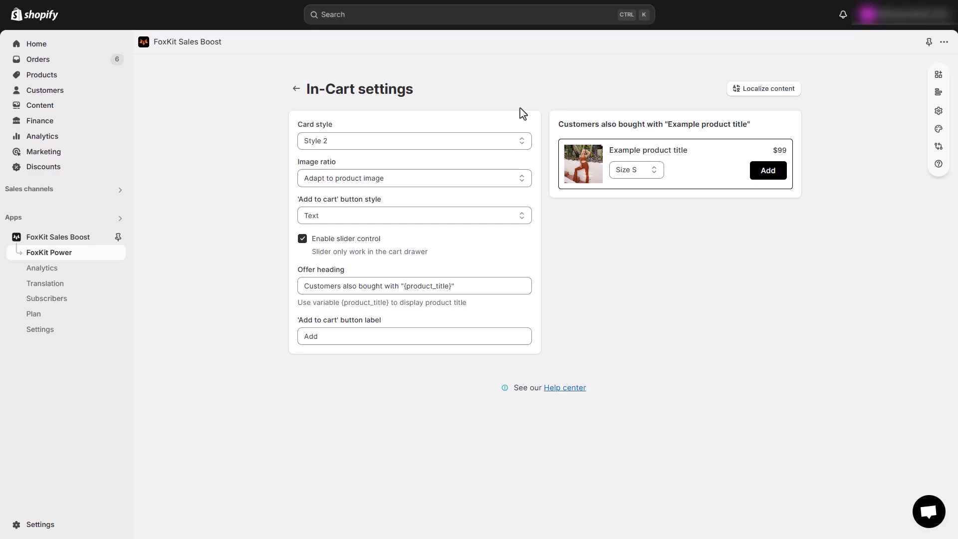
click(427, 142)
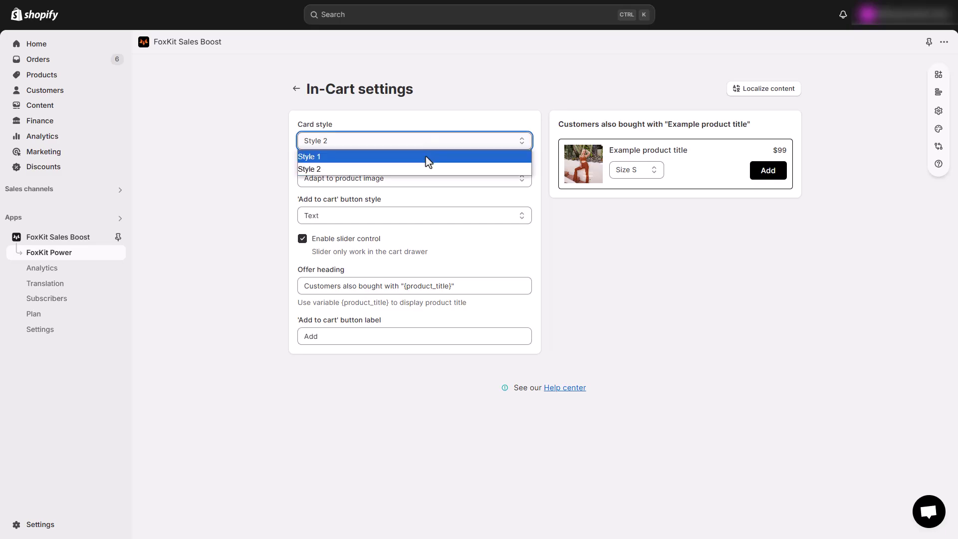
click(428, 156)
click(425, 144)
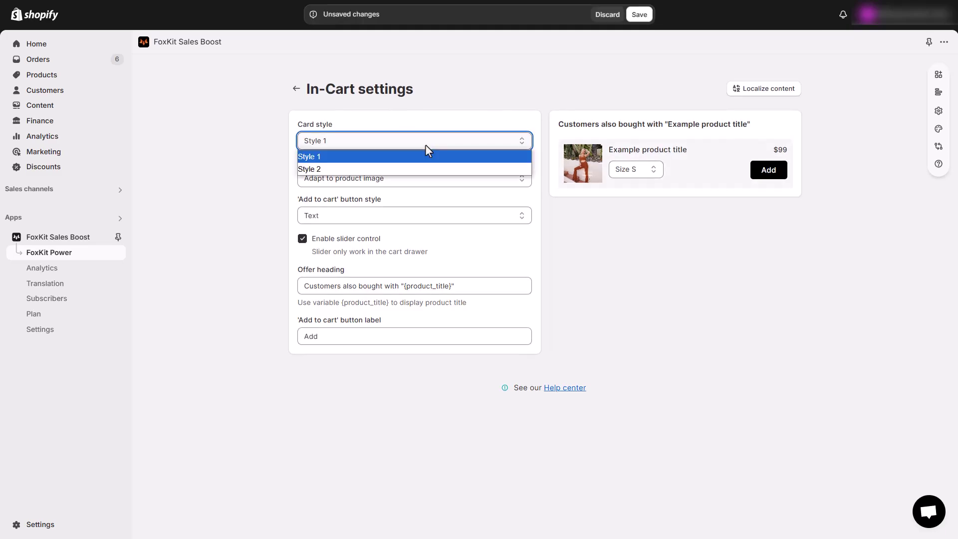
click(428, 170)
click(394, 180)
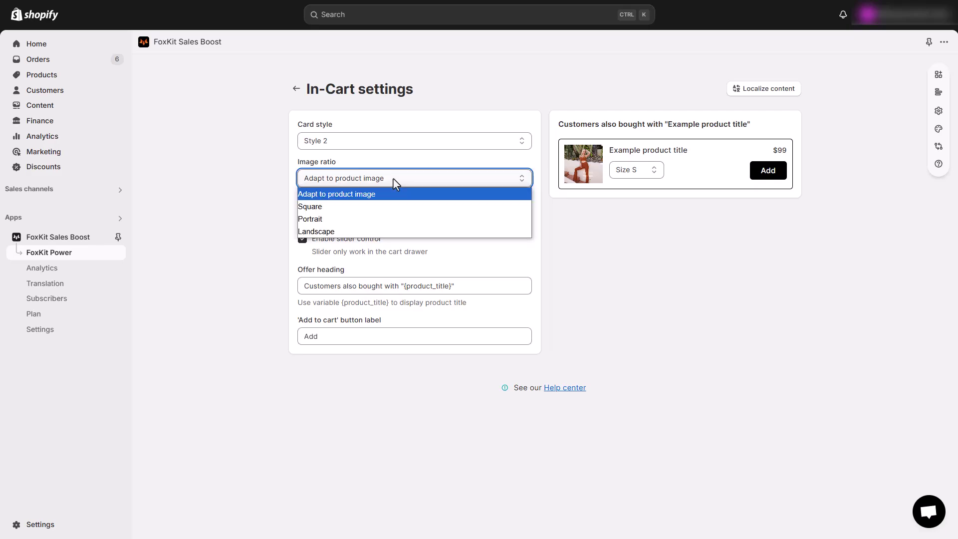
click(394, 181)
click(387, 215)
click(384, 228)
key(Down)
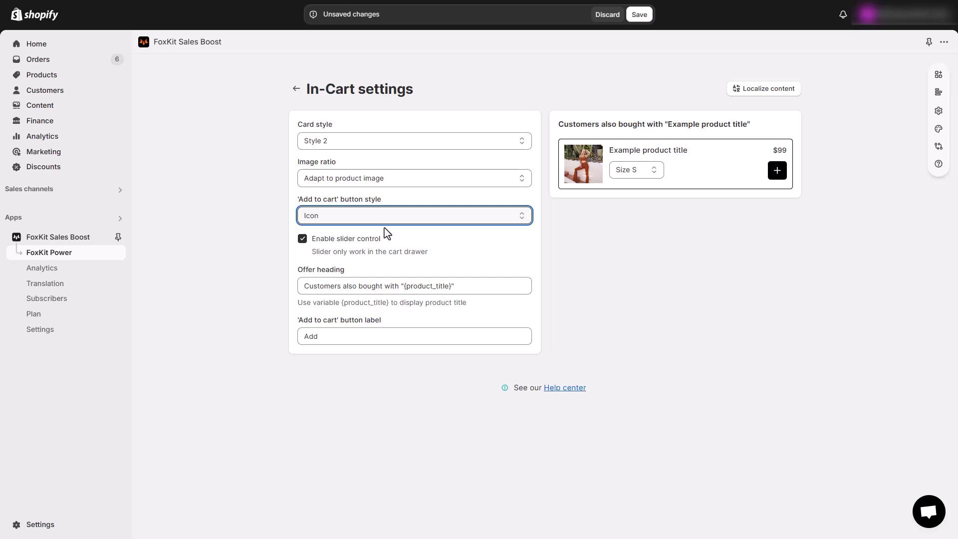
click(387, 219)
click(387, 230)
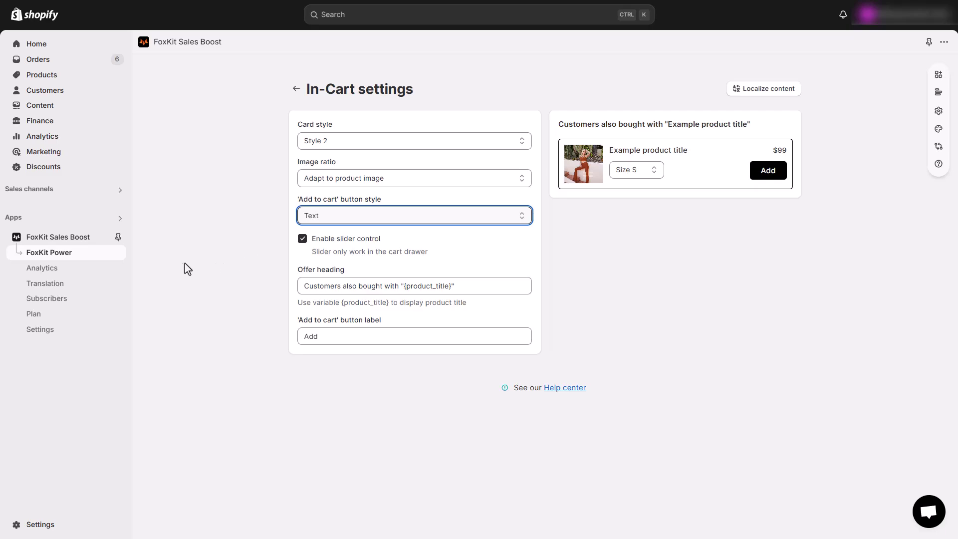
- Open the Default app content texts under Translation
click(44, 284)
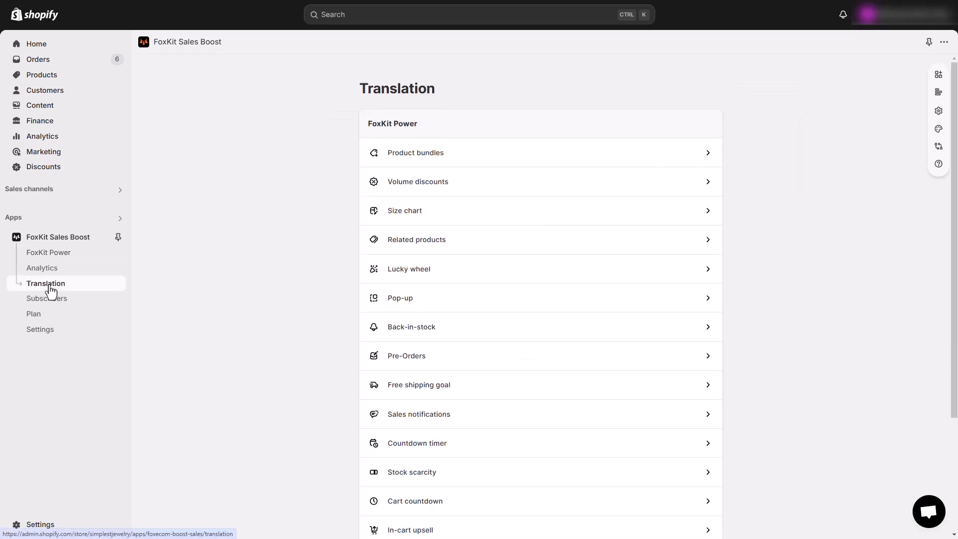
scroll(311, 298, down, 3)
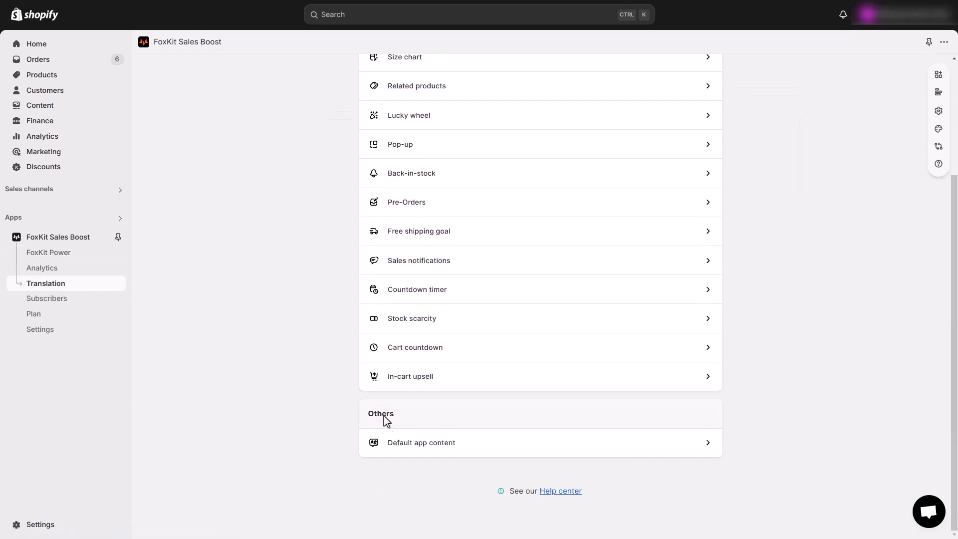
click(442, 450)
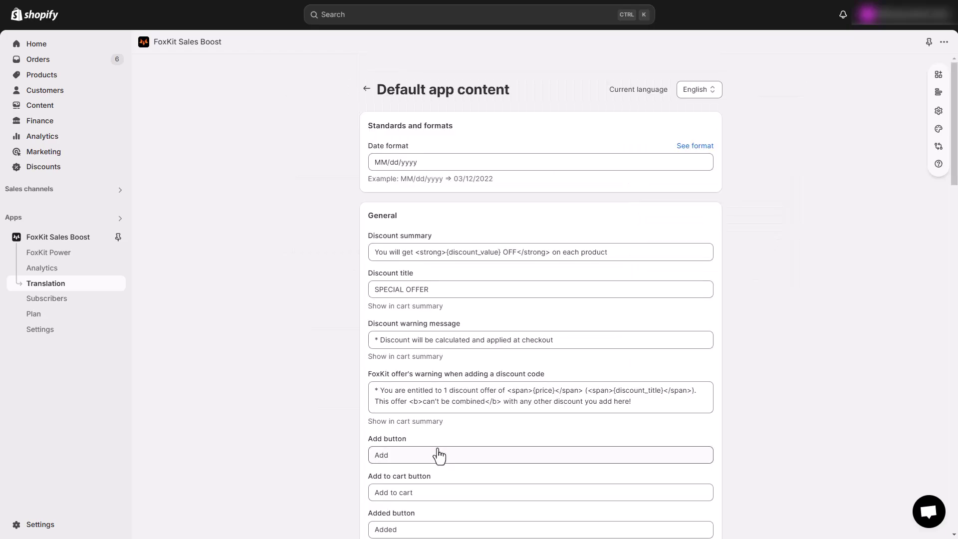
- Change the Discount summary to 'Add this item and get {discount_value} OFF' and save
drag(410, 253, 365, 253)
text(Add this item and get)
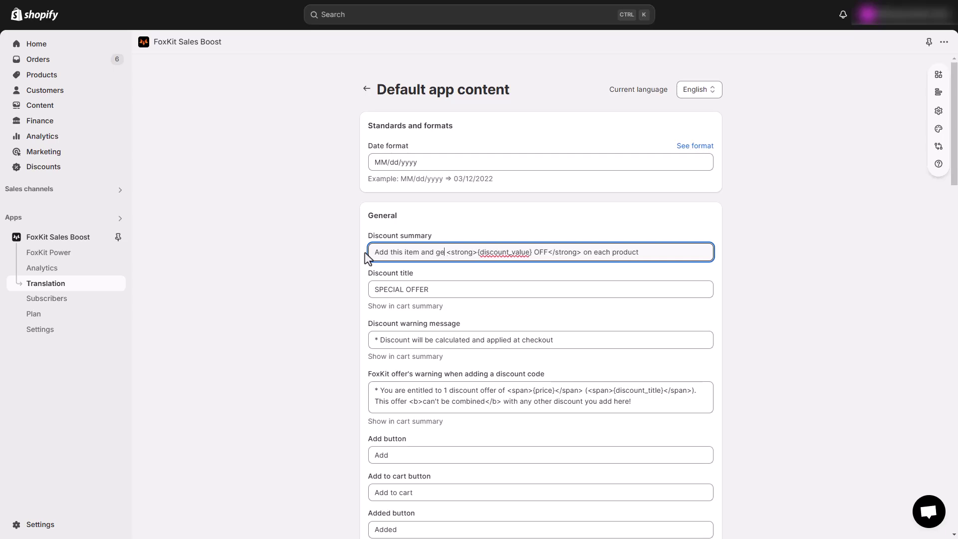
drag(605, 254, 585, 255)
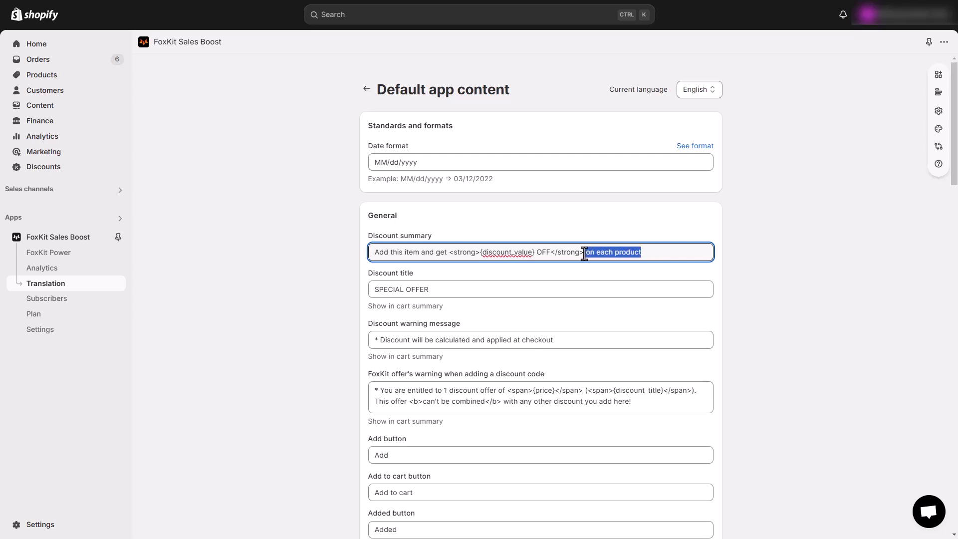
key(BackSpace)
scroll(731, 290, down, 20)
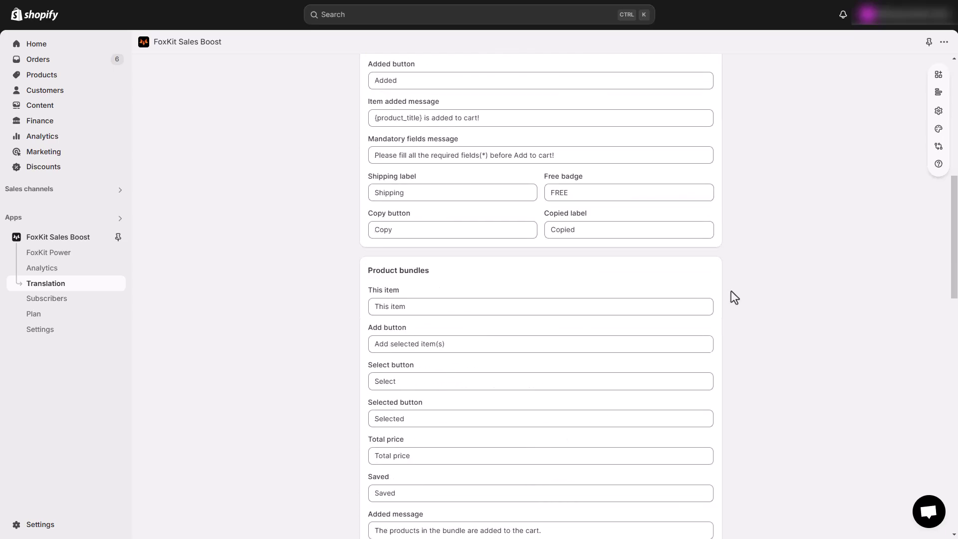
click(707, 441)
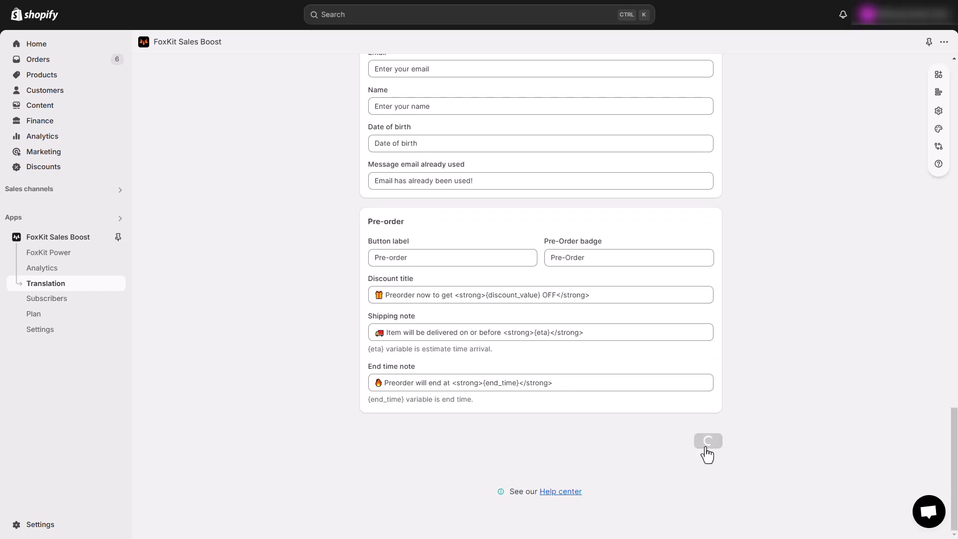
- Go to Settings and open the Design card to view button and text colours
click(92, 337)
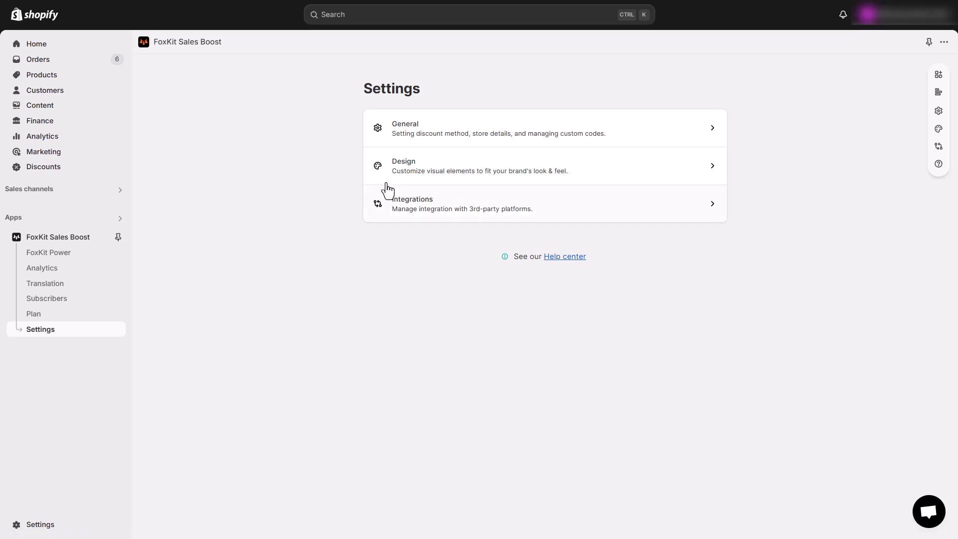
click(399, 186)
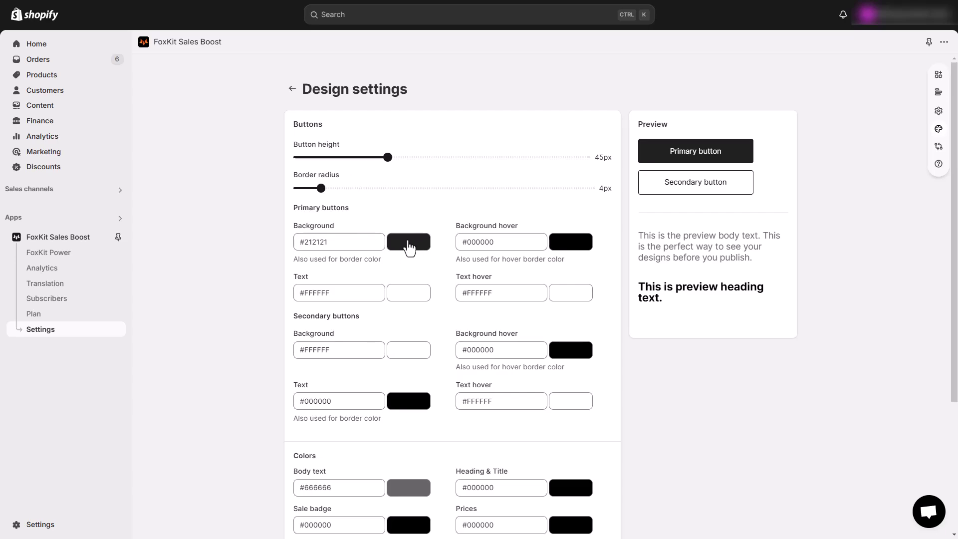
scroll(400, 250, down, 2)
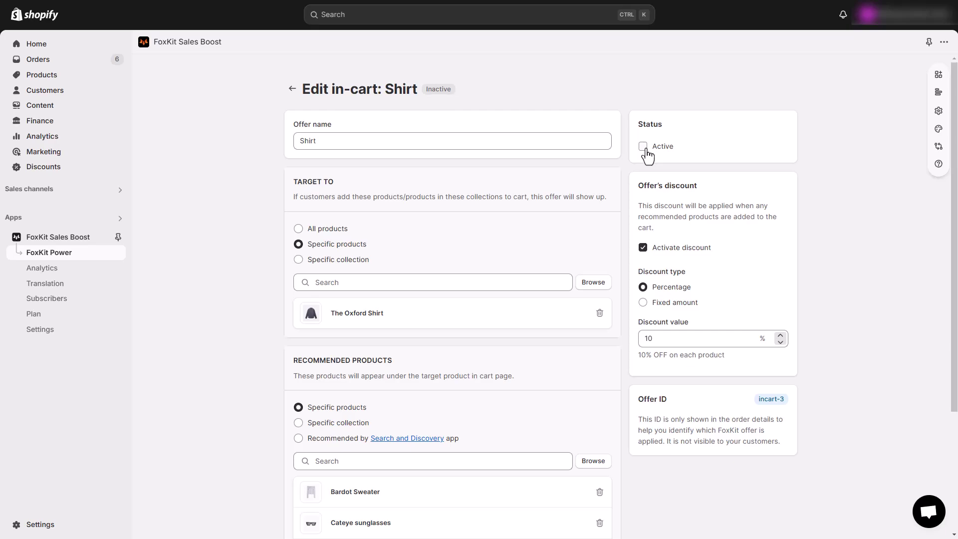
- Switch the Shirt in-cart offer to Active and save the change
click(644, 146)
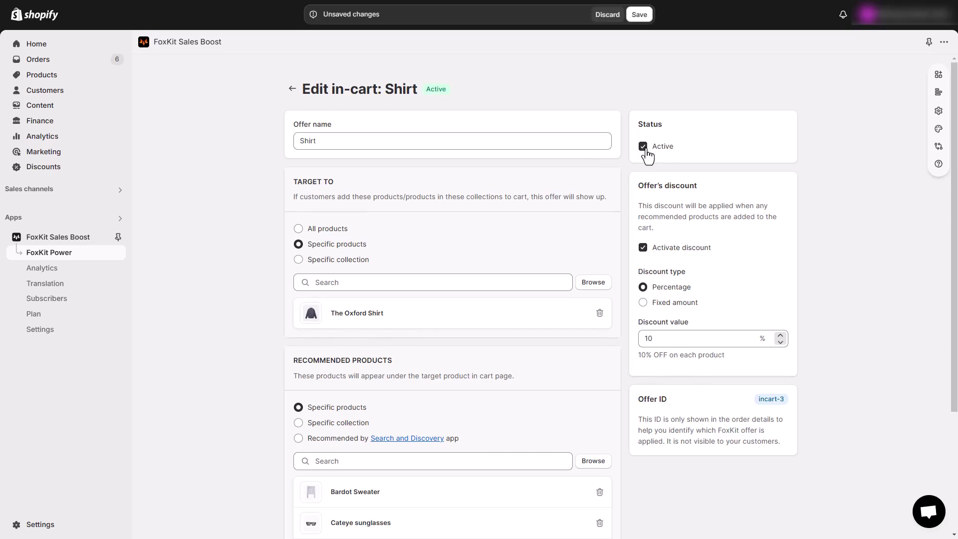
click(641, 16)
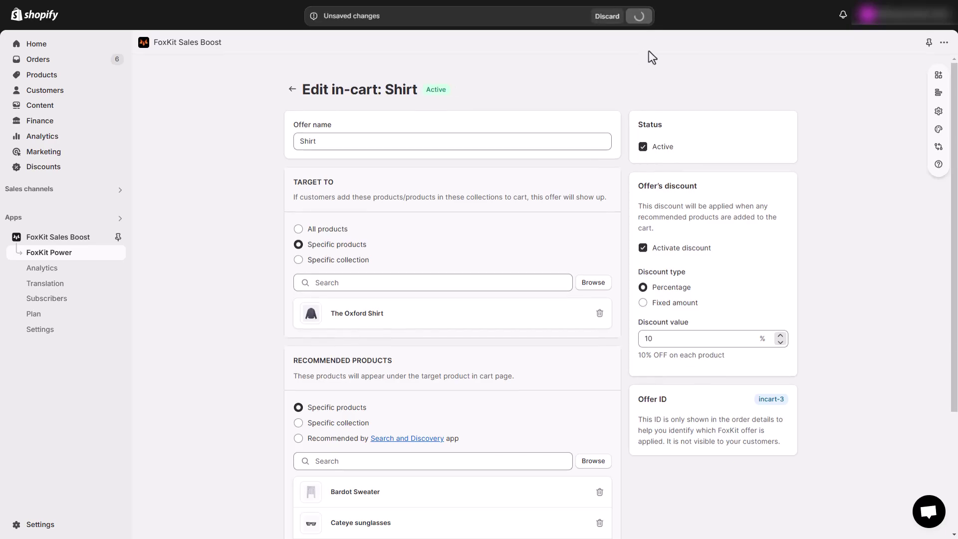
scroll(633, 116, down, 2)
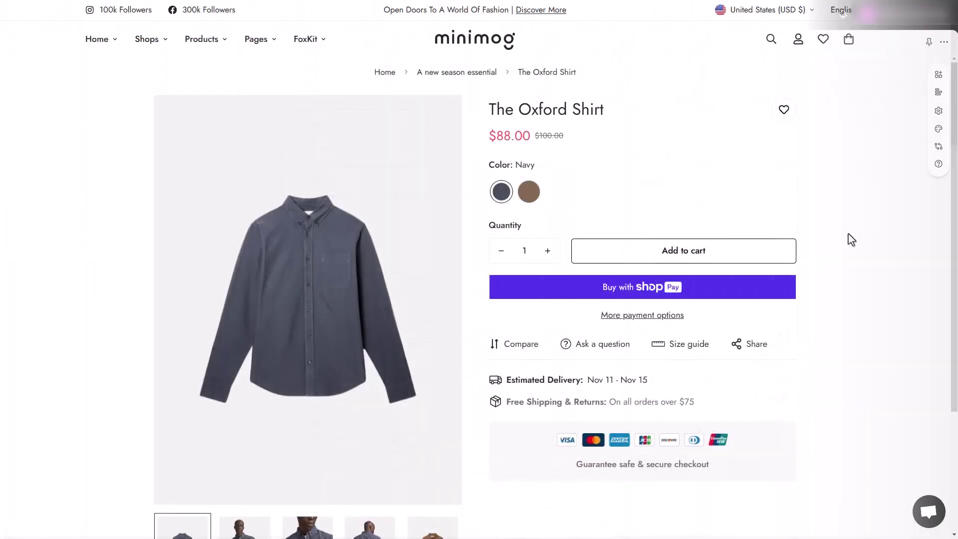
scroll(849, 234, down, 5)
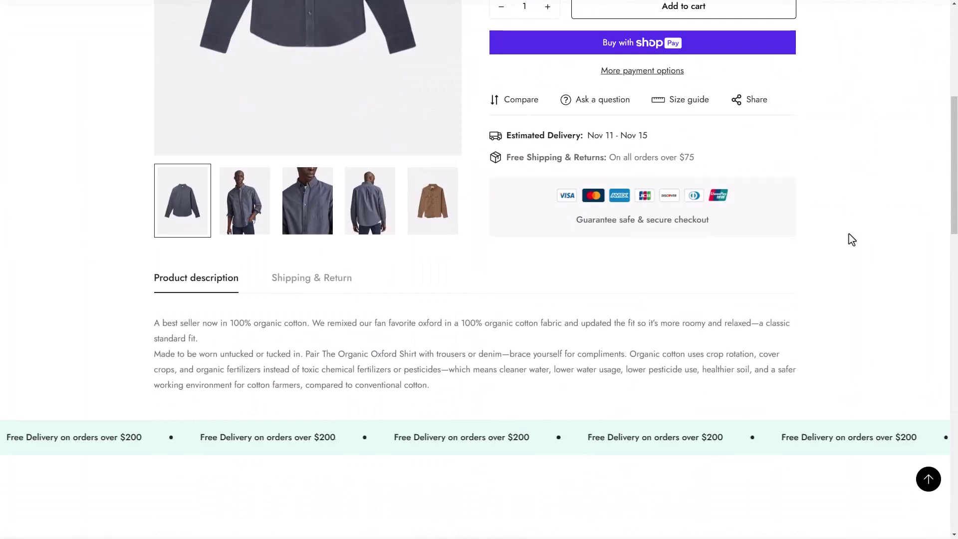
- Add The Oxford Shirt to the cart and page through its three 10%-off recommendations
scroll(849, 234, up, 5)
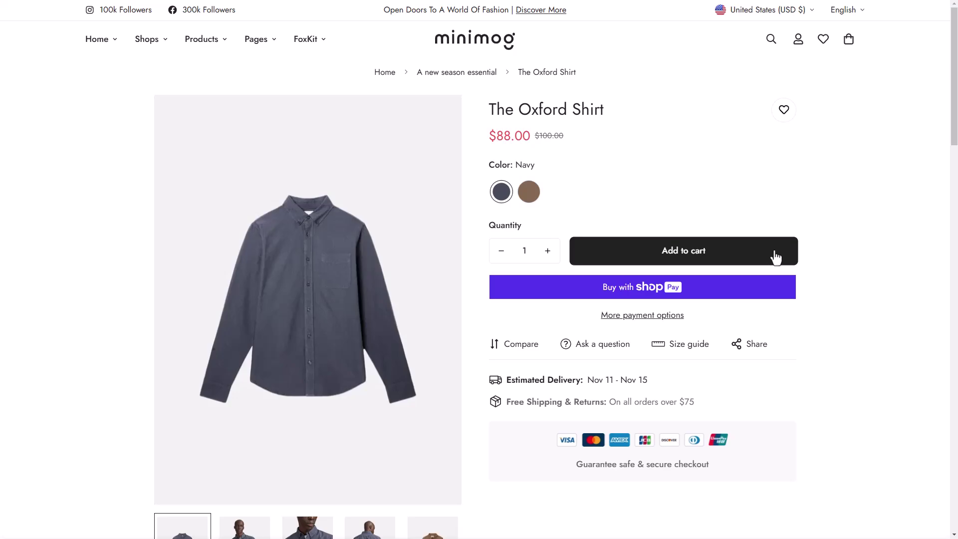
click(777, 258)
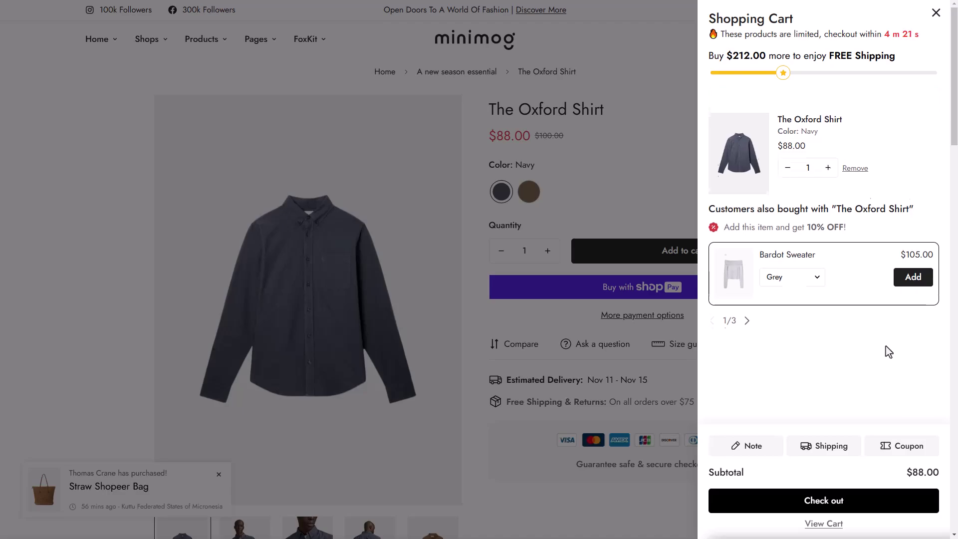
click(748, 299)
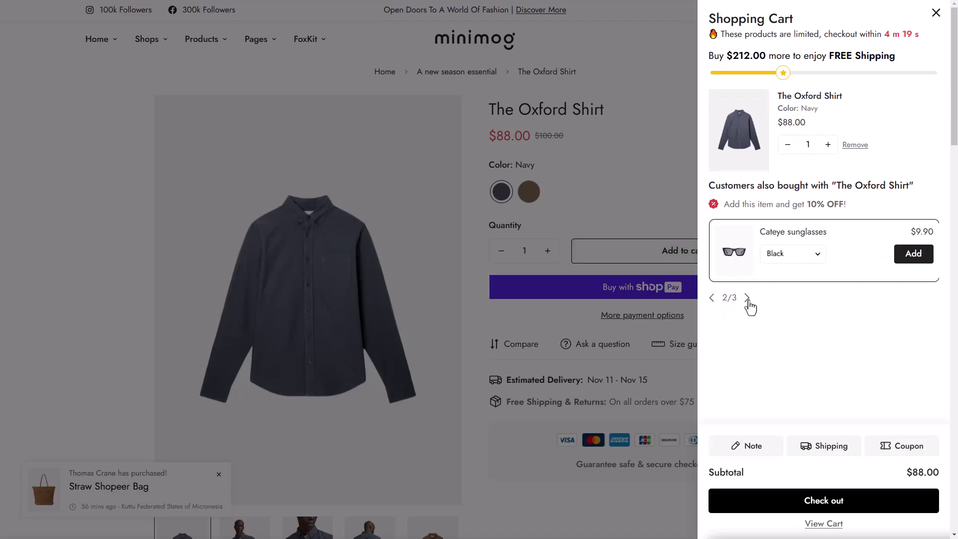
click(748, 300)
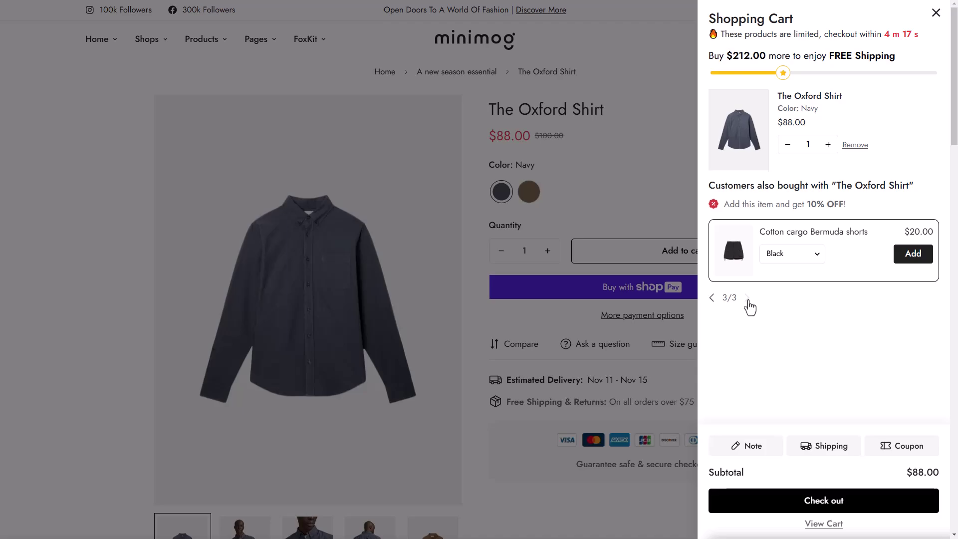